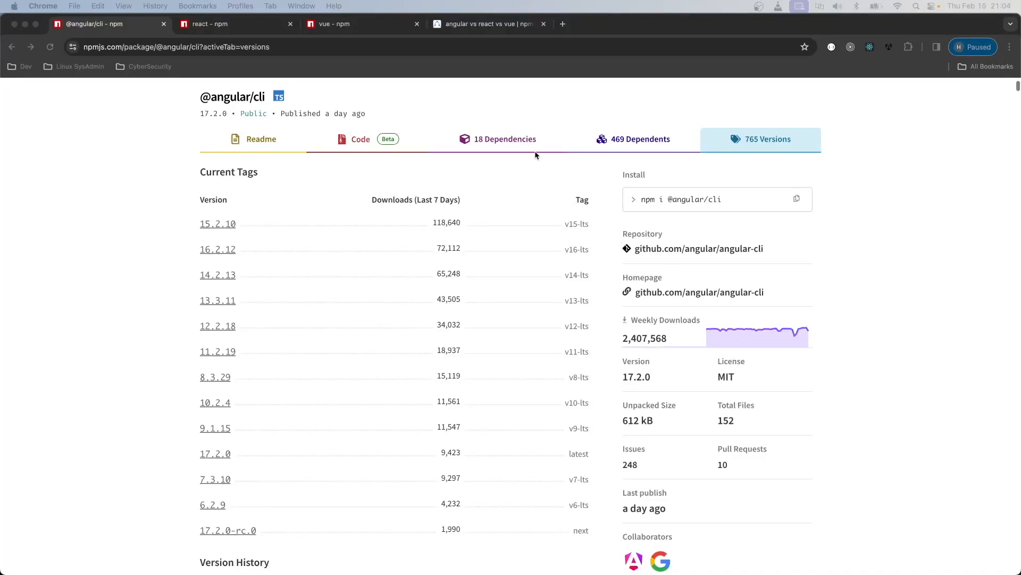
{"action": "left_click", "coordinate": [143, 168]}
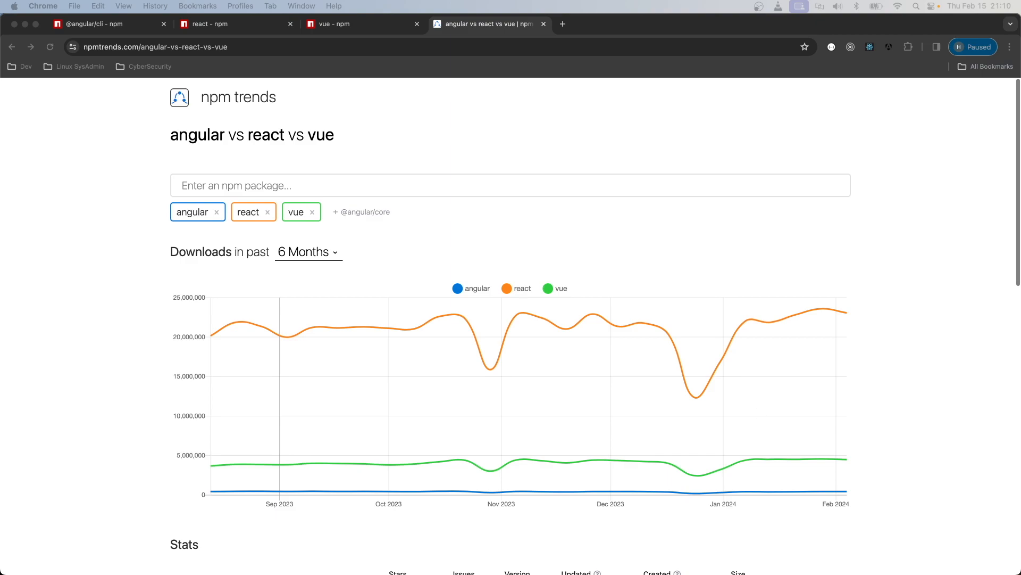
{"action": "key", "text": "ctrl+1"}
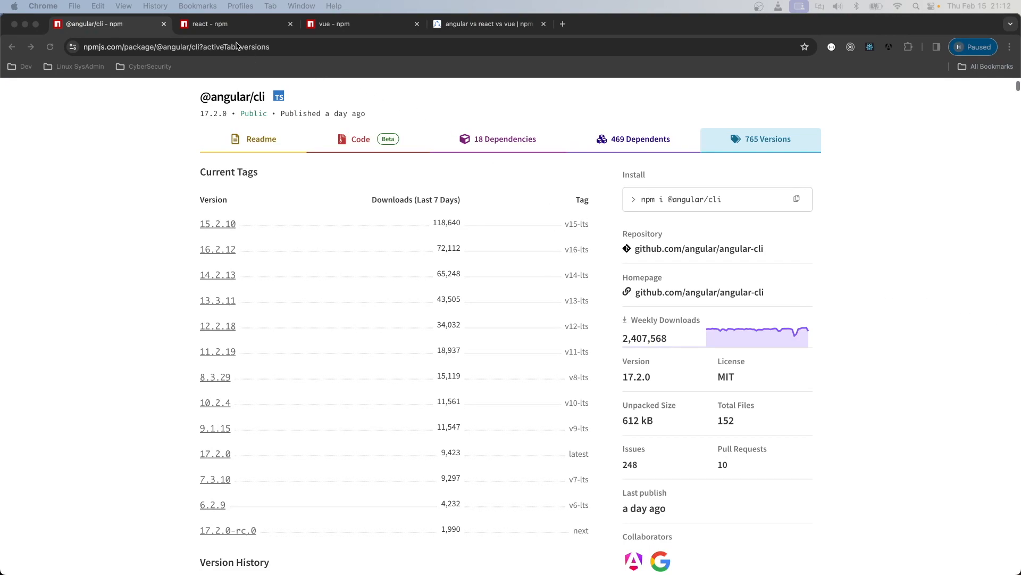
View the react package page (17.9M weekly downloads), then the vue package page (3.5M)
{"action": "left_click", "coordinate": [227, 27]}
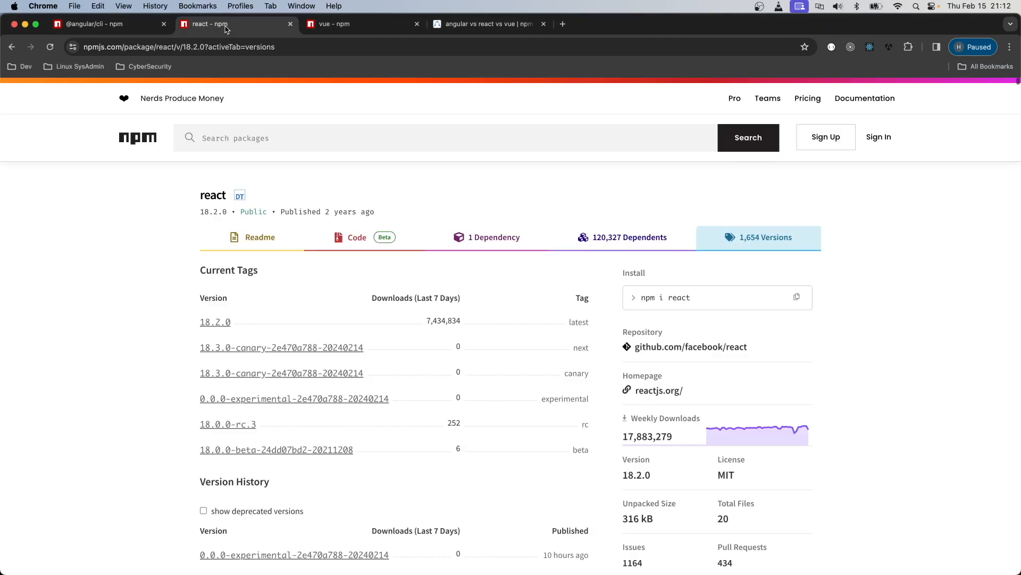
{"action": "scroll", "coordinate": [325, 117], "scroll_direction": "down", "scroll_amount": 1}
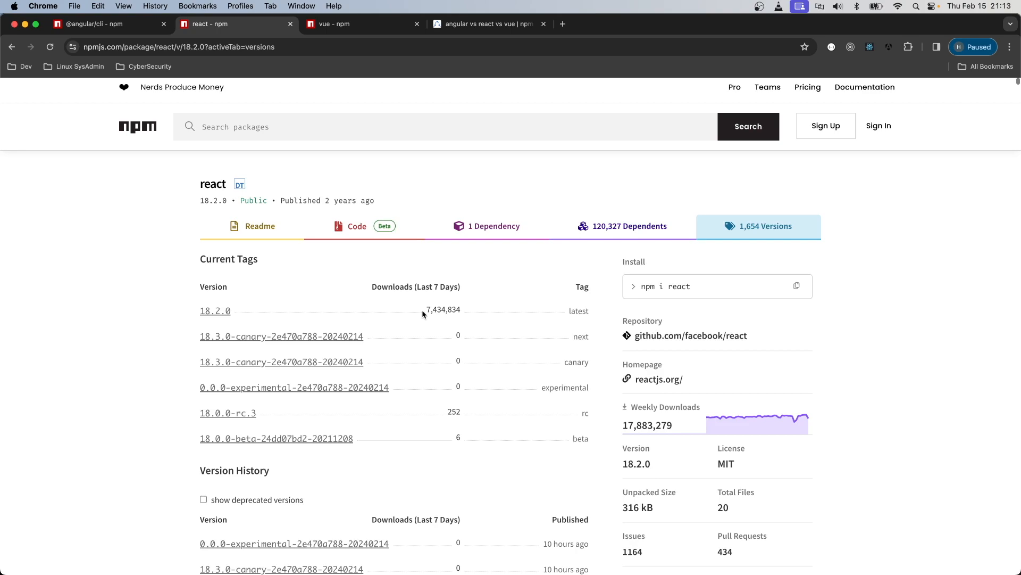
{"action": "left_click", "coordinate": [370, 24]}
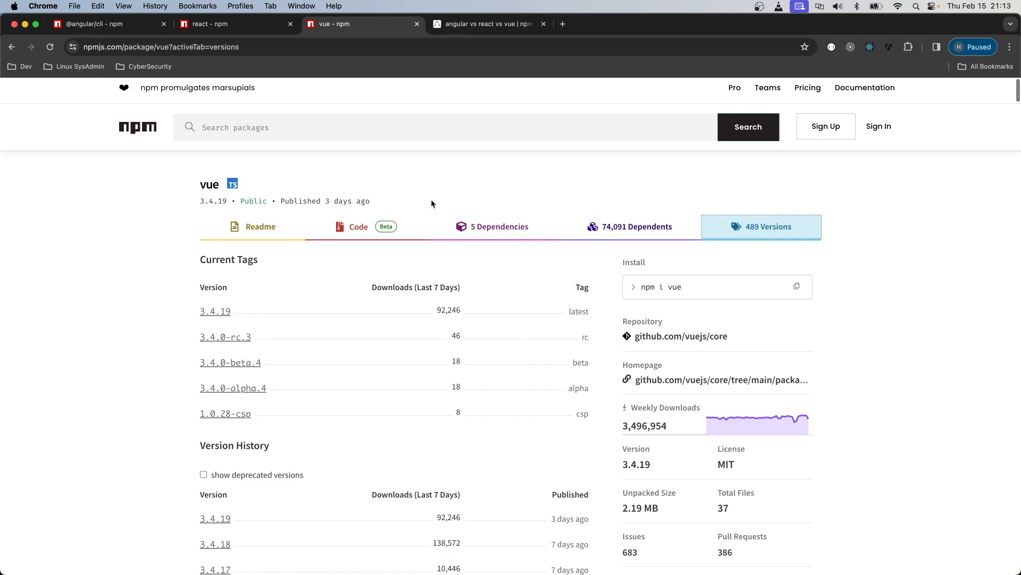
{"action": "scroll", "coordinate": [432, 203], "scroll_direction": "down", "scroll_amount": 1}
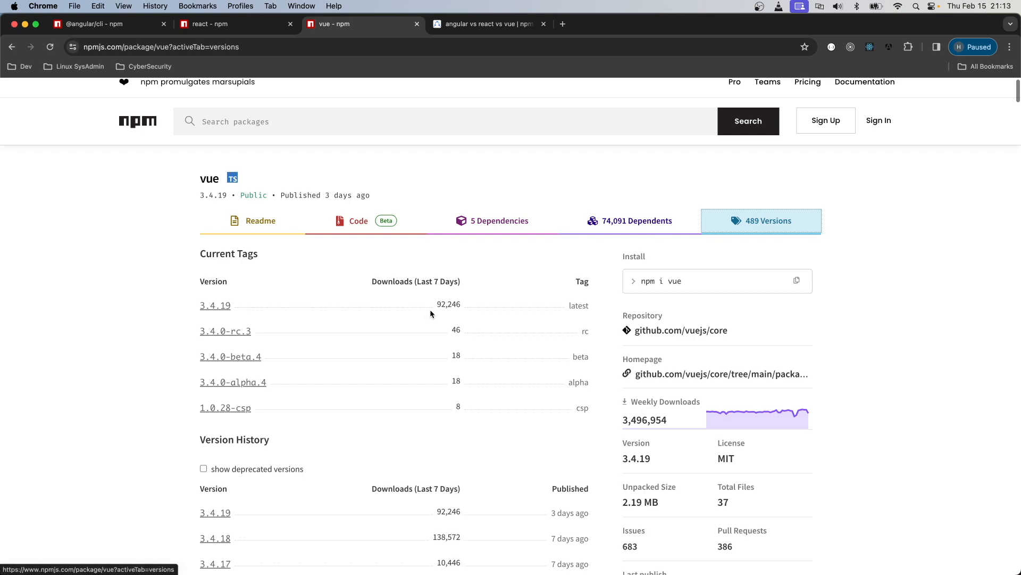
{"action": "scroll", "coordinate": [430, 309], "scroll_direction": "down", "scroll_amount": 1}
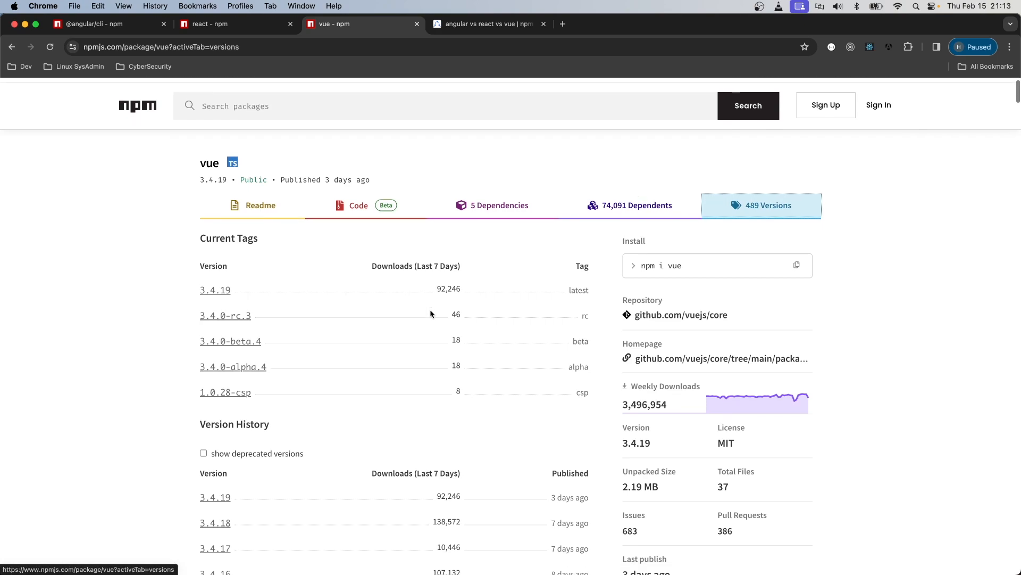
{"action": "scroll", "coordinate": [430, 309], "scroll_direction": "down", "scroll_amount": 1}
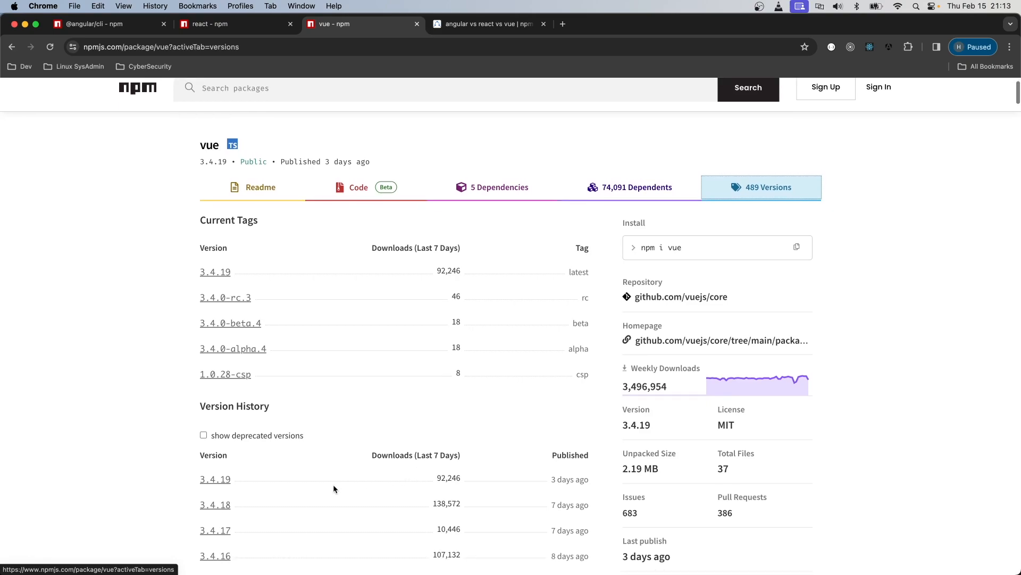
{"action": "scroll", "coordinate": [333, 485], "scroll_direction": "down", "scroll_amount": 1}
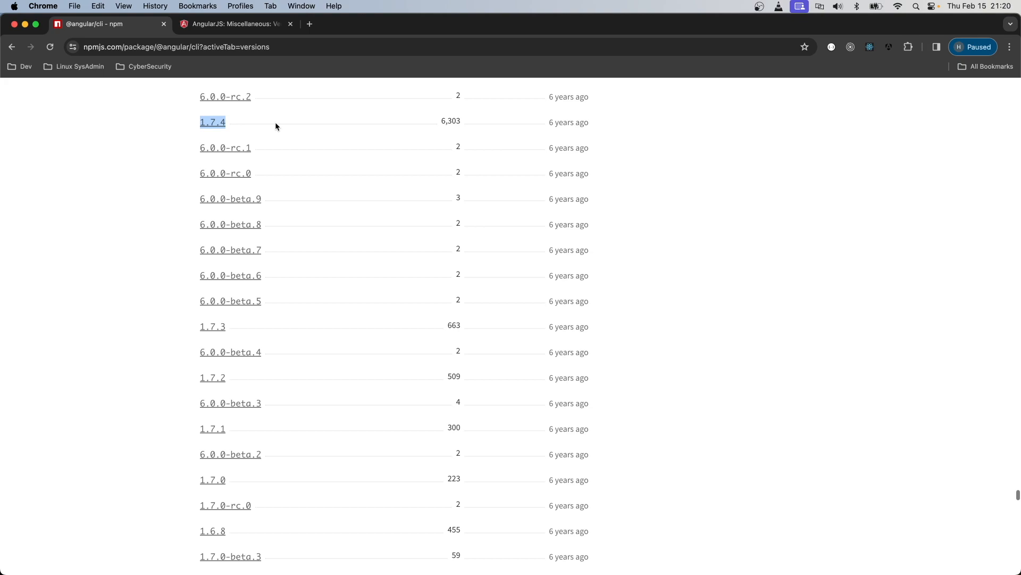
{"action": "scroll", "coordinate": [275, 122], "scroll_direction": "up", "scroll_amount": 1}
Highlight version 1.7.4's 6,303 downloads, then switch to the AngularJS Version Support Status page
{"action": "left_click", "coordinate": [261, 130]}
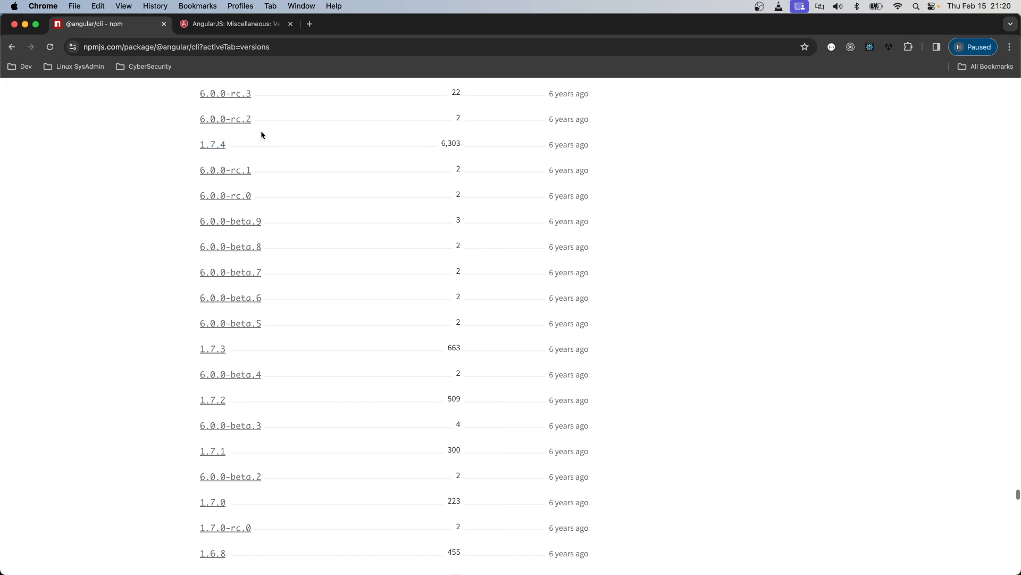
{"action": "double_click", "coordinate": [447, 144]}
{"action": "left_click", "coordinate": [376, 146]}
{"action": "scroll", "coordinate": [397, 357], "scroll_direction": "down", "scroll_amount": 1}
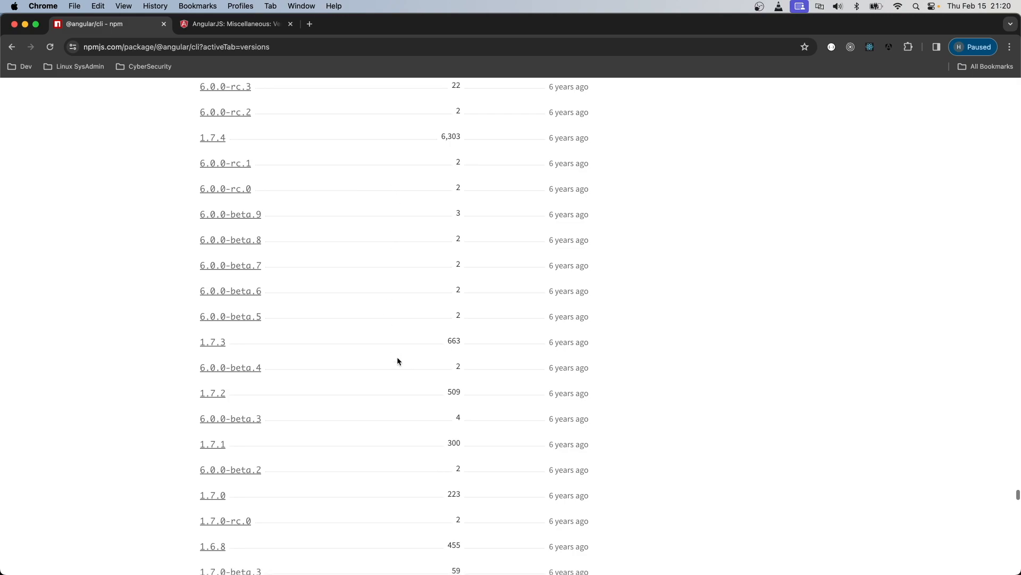
{"action": "scroll", "coordinate": [396, 357], "scroll_direction": "down", "scroll_amount": 2}
{"action": "scroll", "coordinate": [397, 357], "scroll_direction": "down", "scroll_amount": 2}
{"action": "scroll", "coordinate": [397, 356], "scroll_direction": "down", "scroll_amount": 2}
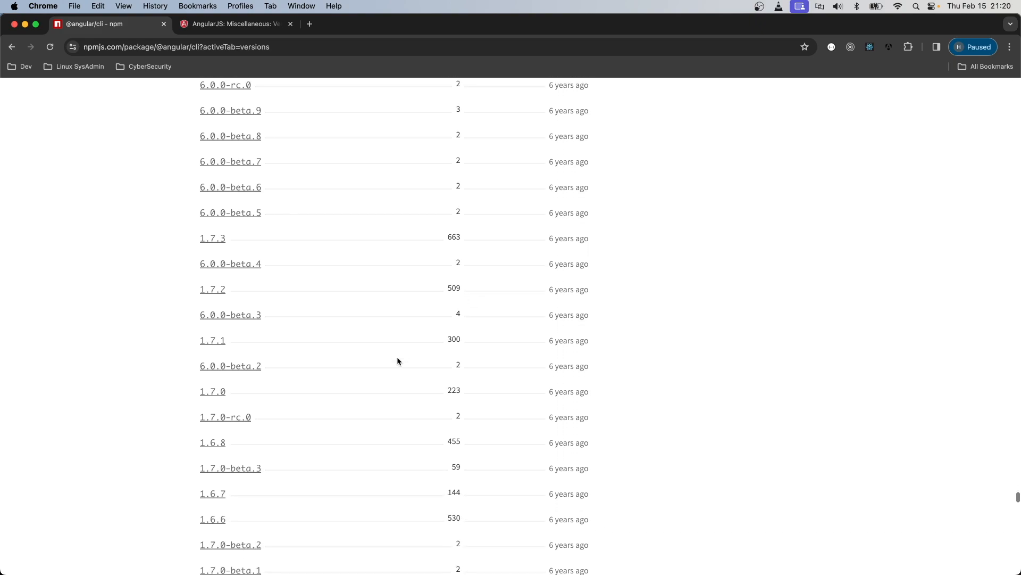
{"action": "scroll", "coordinate": [397, 356], "scroll_direction": "down", "scroll_amount": 1}
{"action": "scroll", "coordinate": [397, 357], "scroll_direction": "up", "scroll_amount": 2}
{"action": "scroll", "coordinate": [397, 357], "scroll_direction": "up", "scroll_amount": 1}
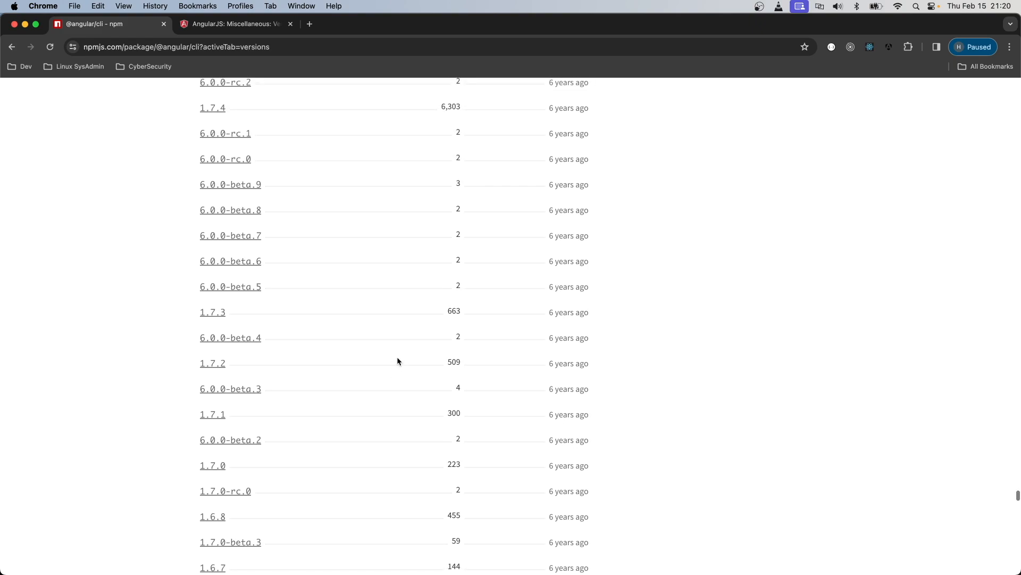
{"action": "left_click", "coordinate": [242, 24]}
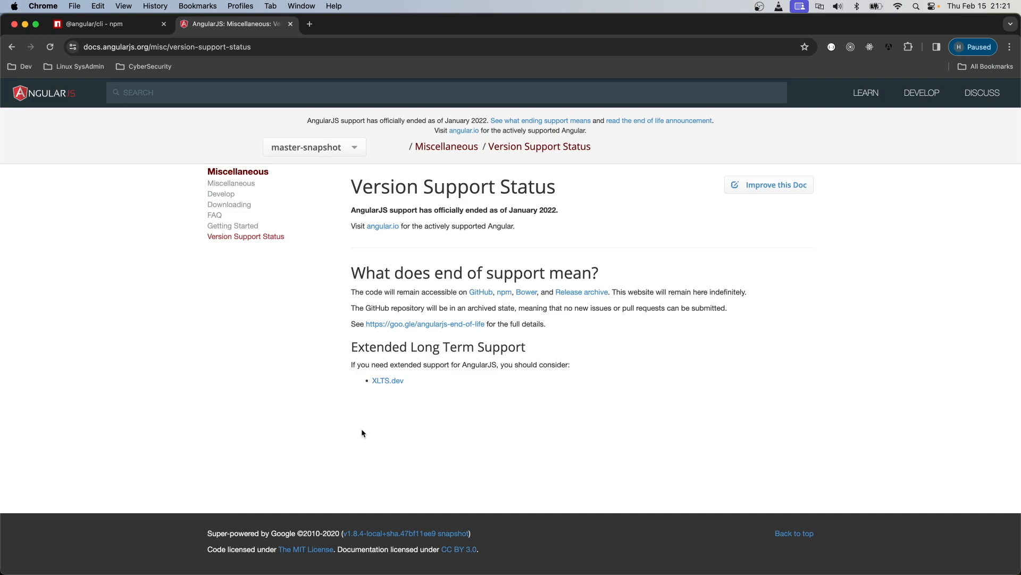
{"action": "left_click", "coordinate": [94, 25]}
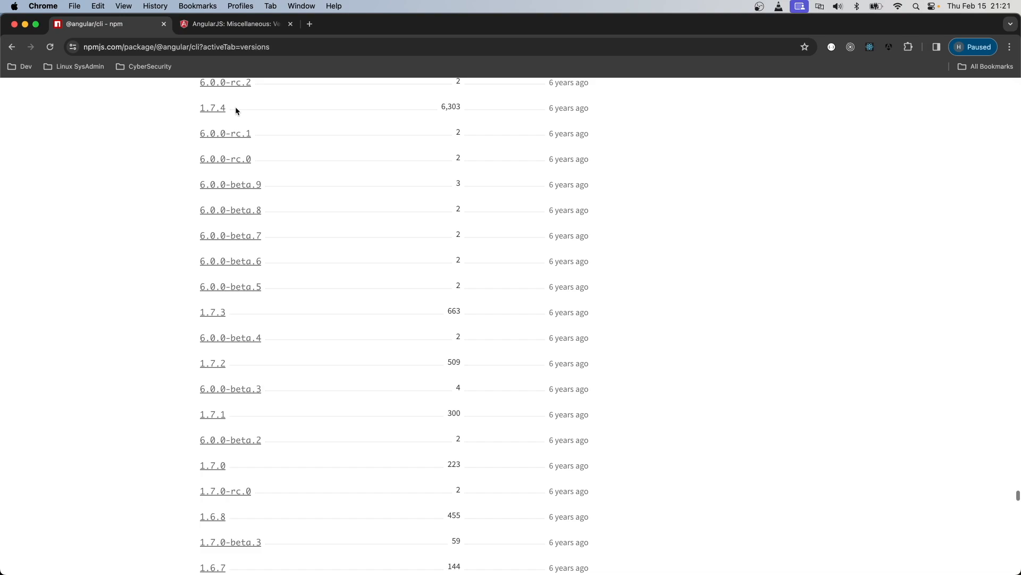
{"action": "scroll", "coordinate": [235, 110], "scroll_direction": "up", "scroll_amount": 1}
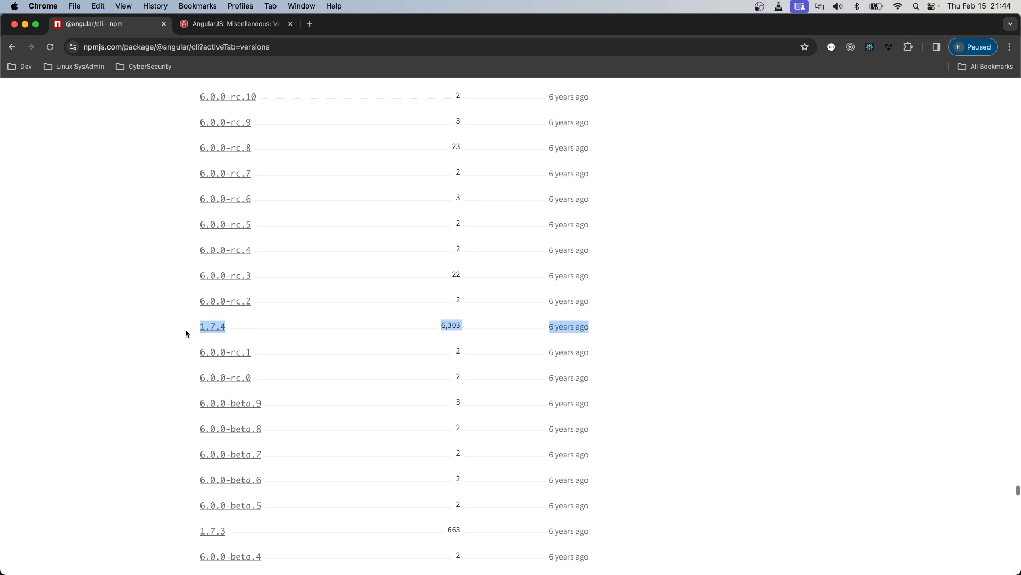
{"action": "scroll", "coordinate": [185, 329], "scroll_direction": "up", "scroll_amount": 1}
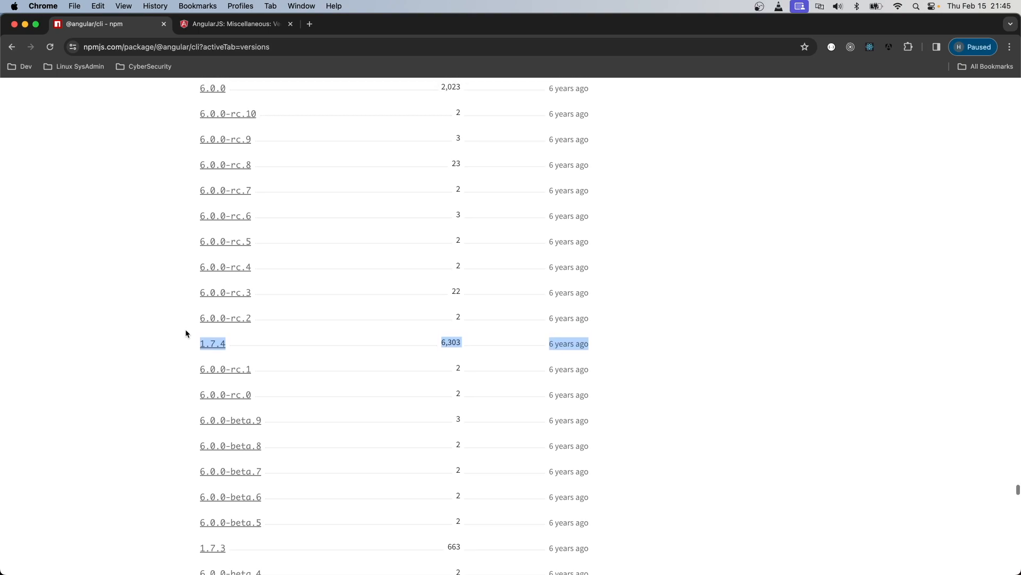
{"action": "left_click", "coordinate": [235, 344]}
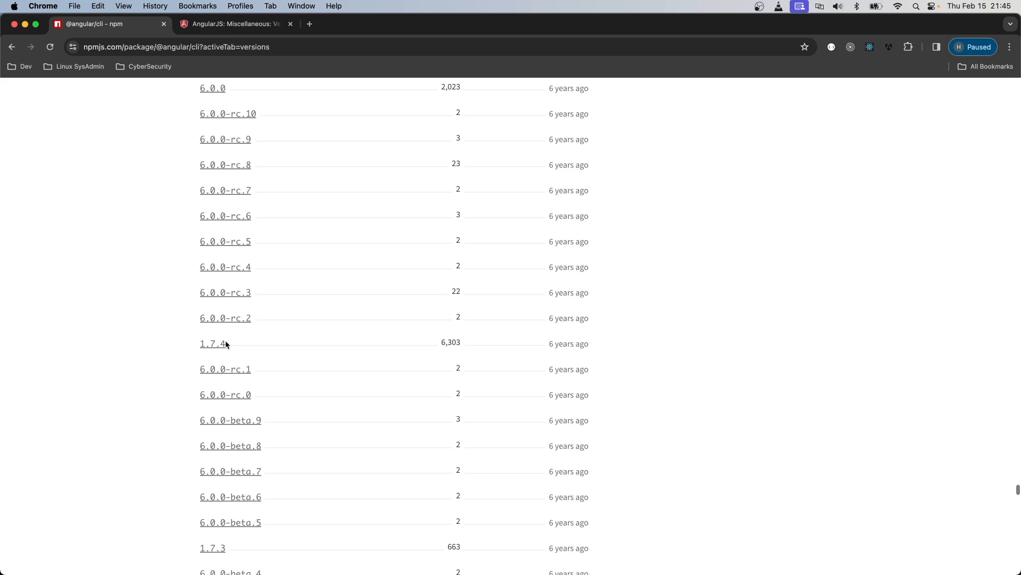
{"action": "left_click_drag", "start_coordinate": [236, 345], "coordinate": [193, 344]}
{"action": "scroll", "coordinate": [234, 342], "scroll_direction": "up", "scroll_amount": 1}
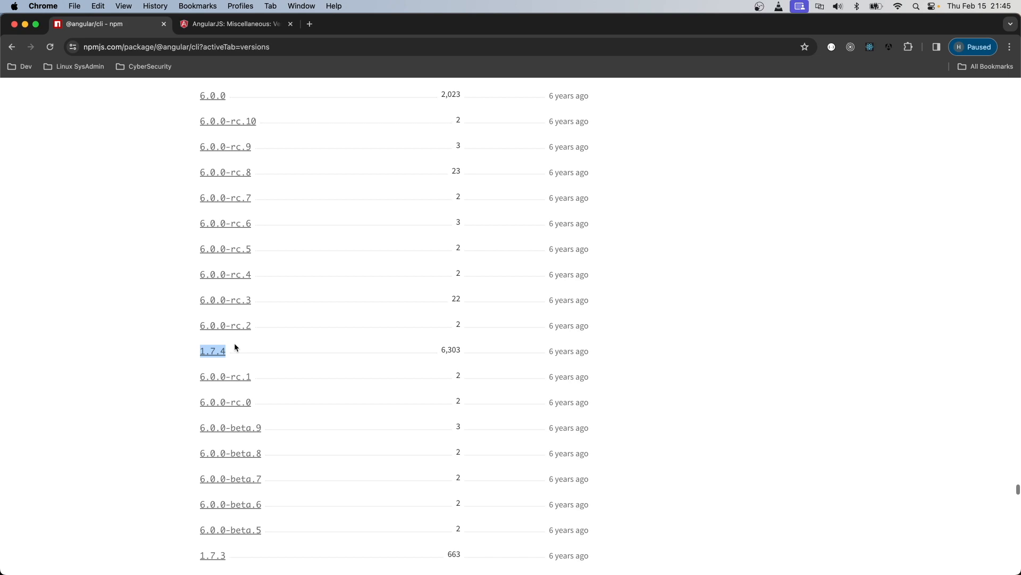
{"action": "left_click", "coordinate": [245, 349]}
{"action": "left_click_drag", "start_coordinate": [227, 351], "coordinate": [189, 351]}
Briefly highlight the 1.7.4 row through its 6,303 downloads, then leave the entry unmarked
{"action": "left_click", "coordinate": [263, 351]}
{"action": "left_click_drag", "start_coordinate": [194, 351], "coordinate": [459, 350]}
{"action": "left_click", "coordinate": [738, 321]}
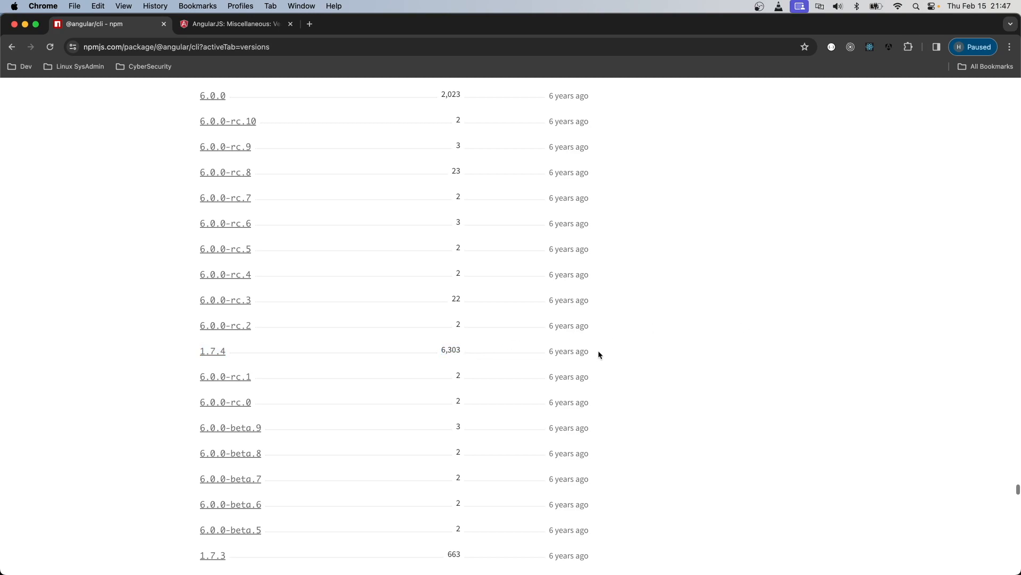